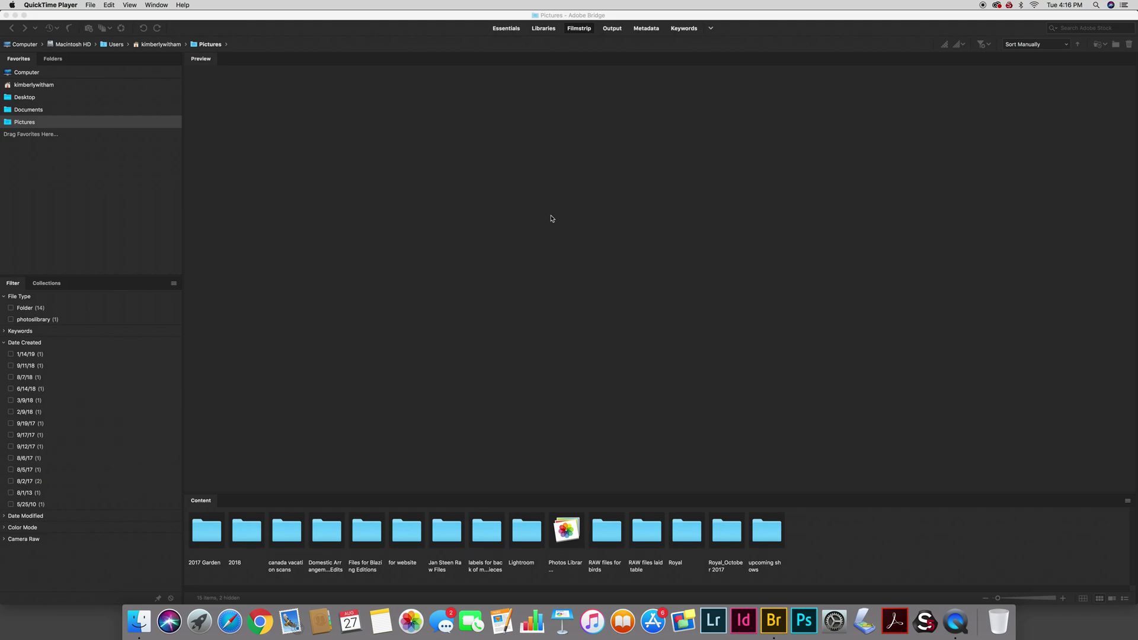
- Bring the Adobe Bridge window, showing the Pictures folder, to the front
left_click(315, 15)
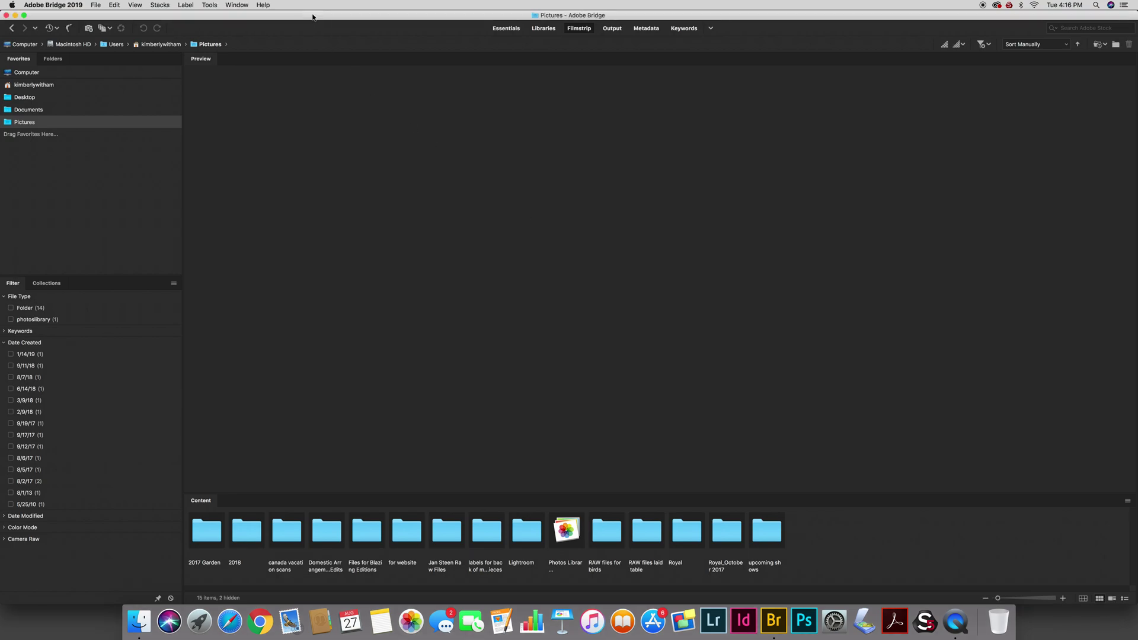
- Launch File > Get Photos from Camera and switch the Photo Downloader to Advanced Dialog
left_click(97, 6)
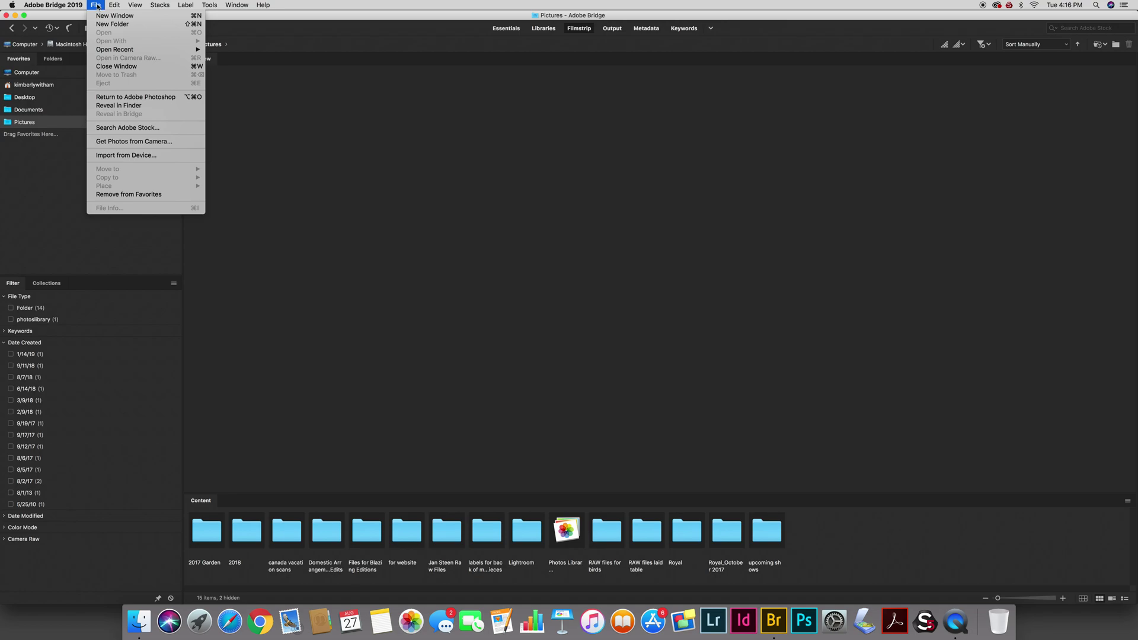
left_click(121, 141)
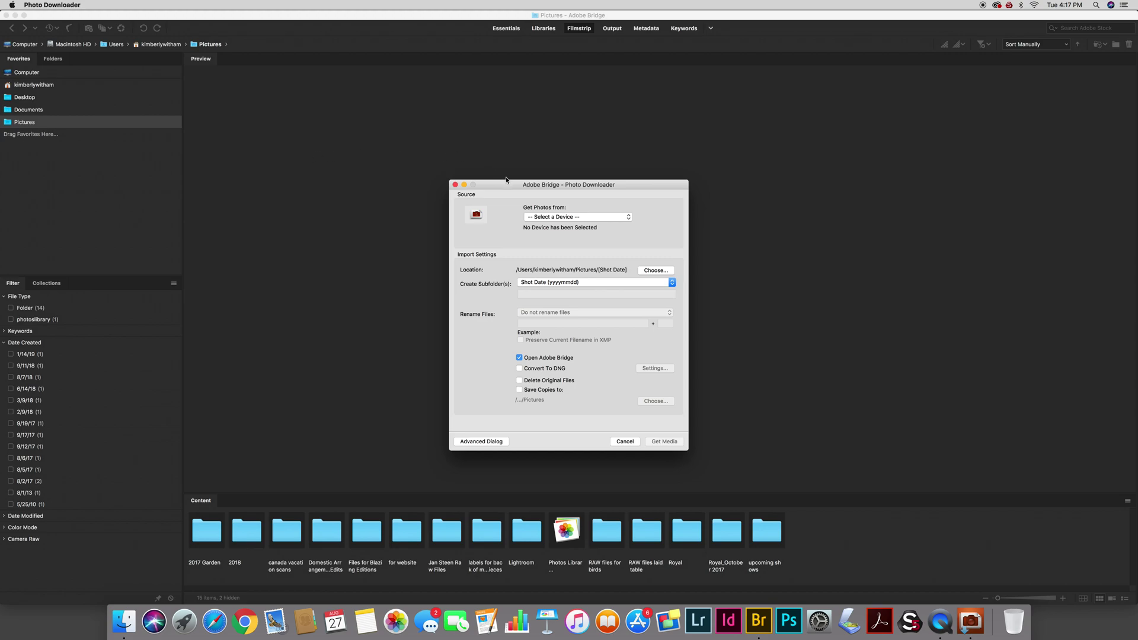
left_click_drag(506, 184, 391, 61)
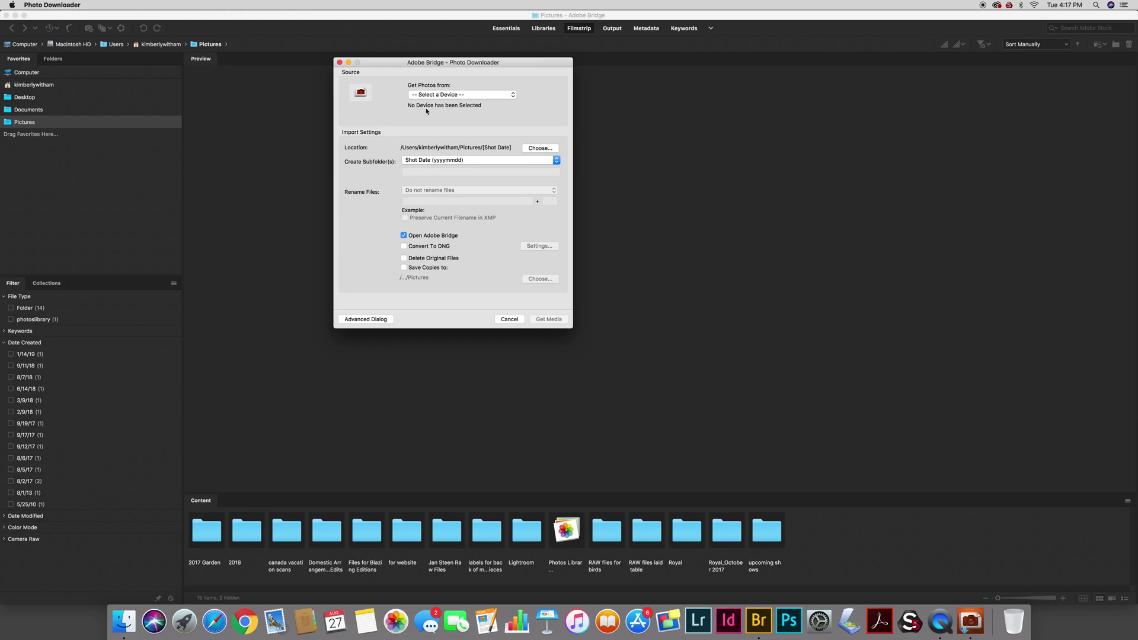
left_click(379, 323)
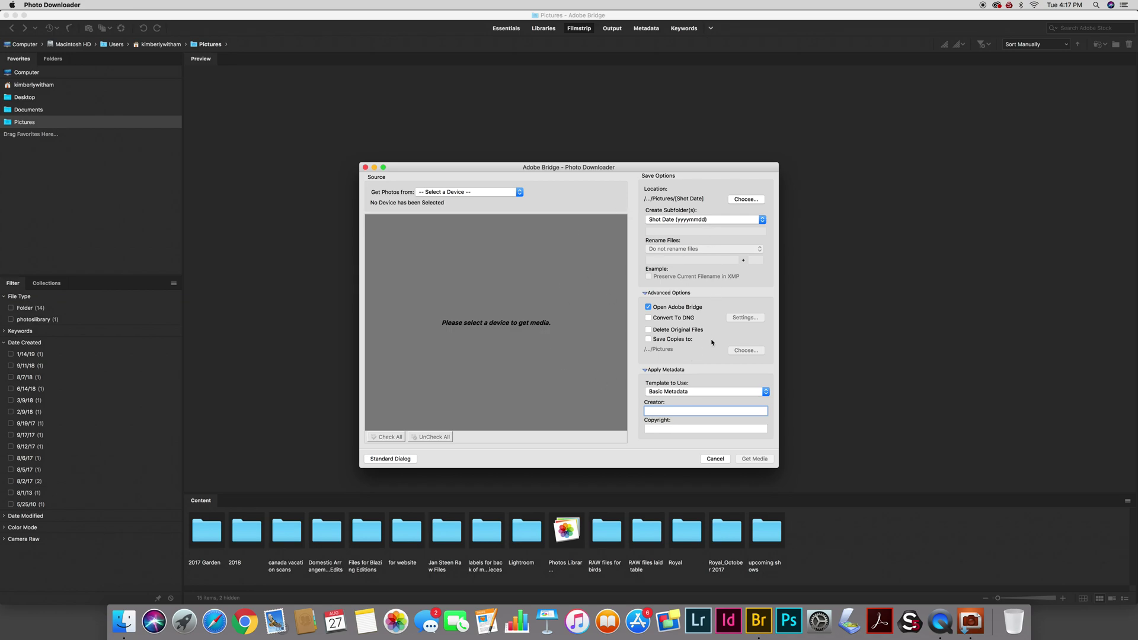
left_click(394, 460)
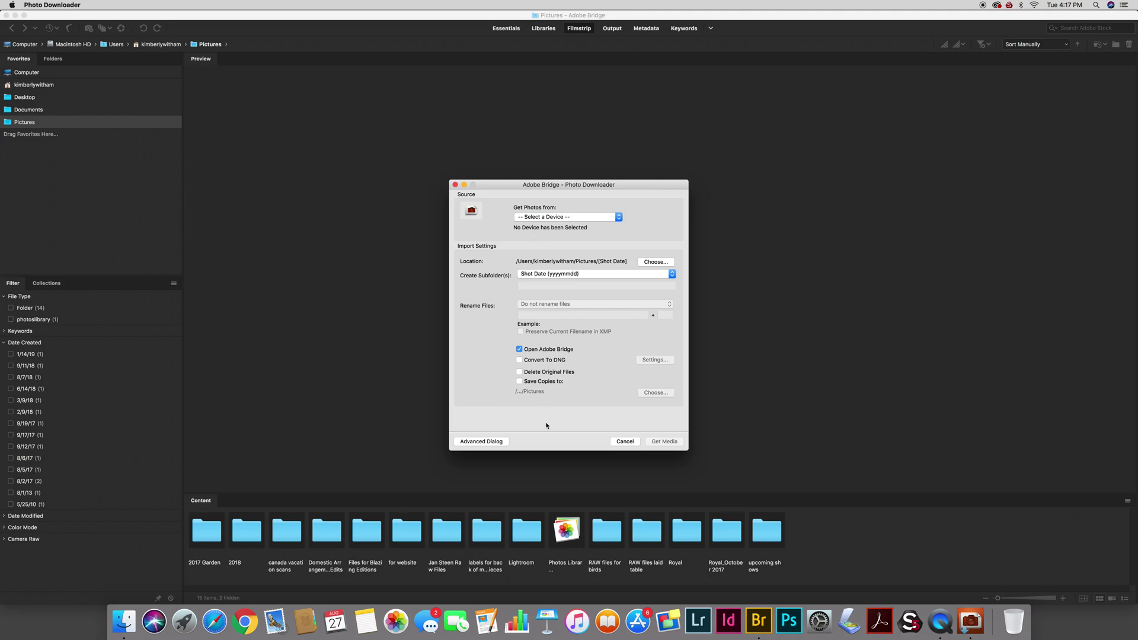
left_click(473, 442)
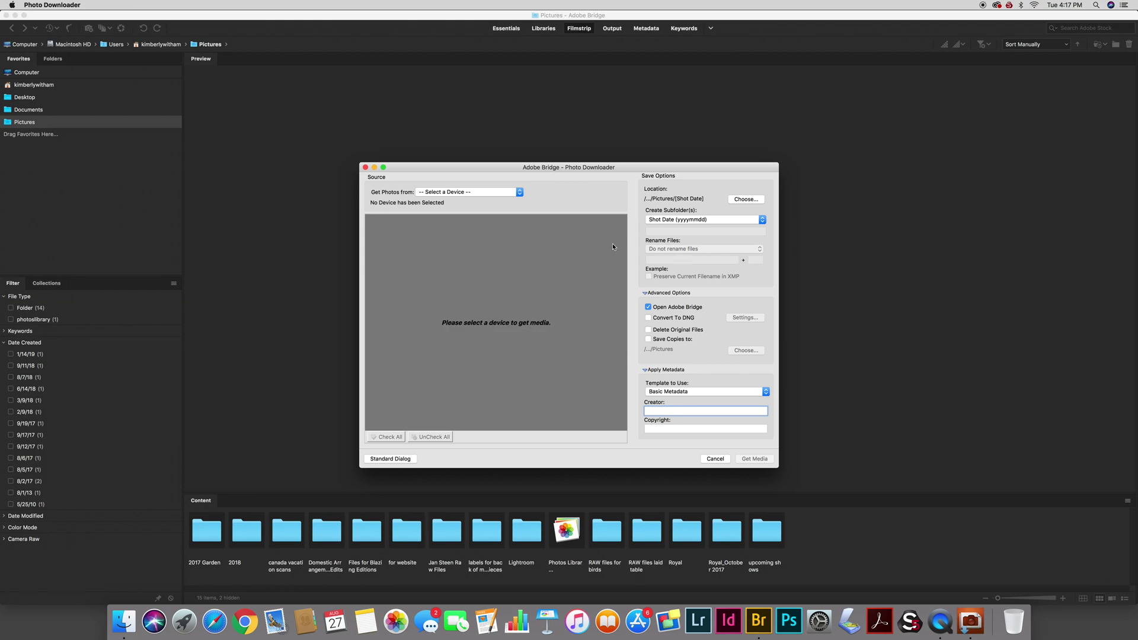
- Pick EOS_DIGITAL#1 as the photo source and scroll through its 34 thumbnails
left_click(515, 194)
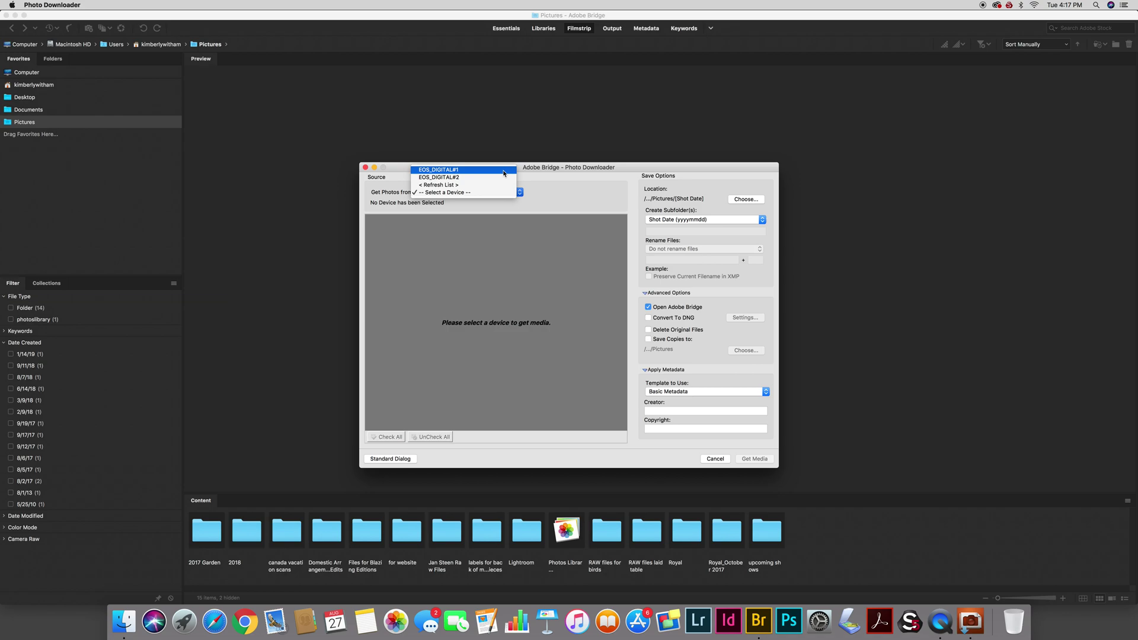
left_click(503, 171)
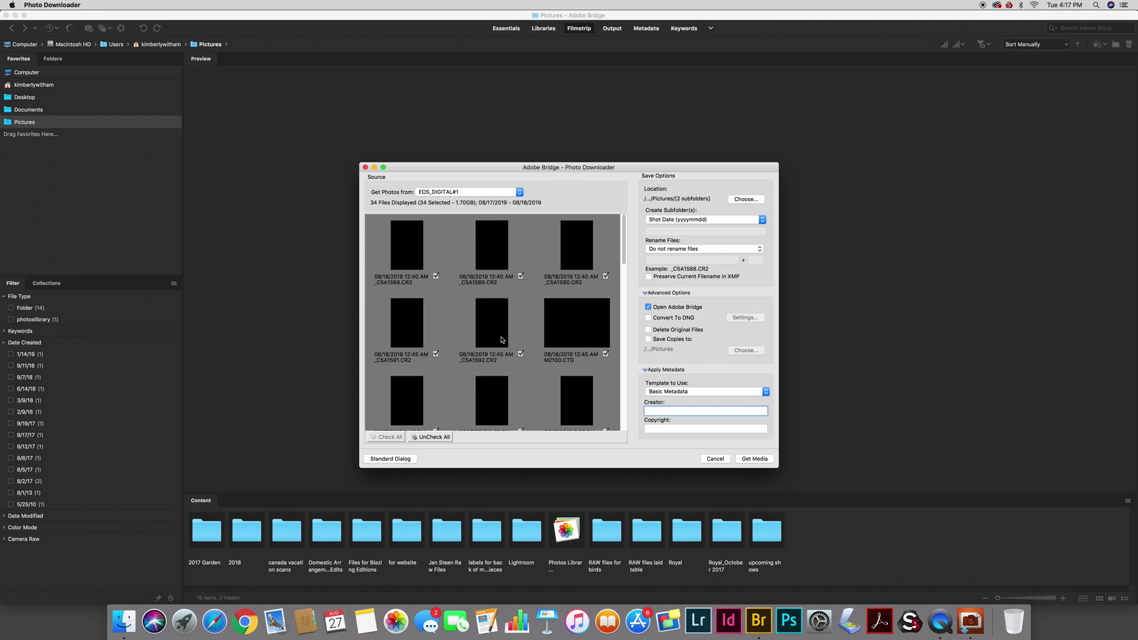
scroll(502, 340, "down", 5)
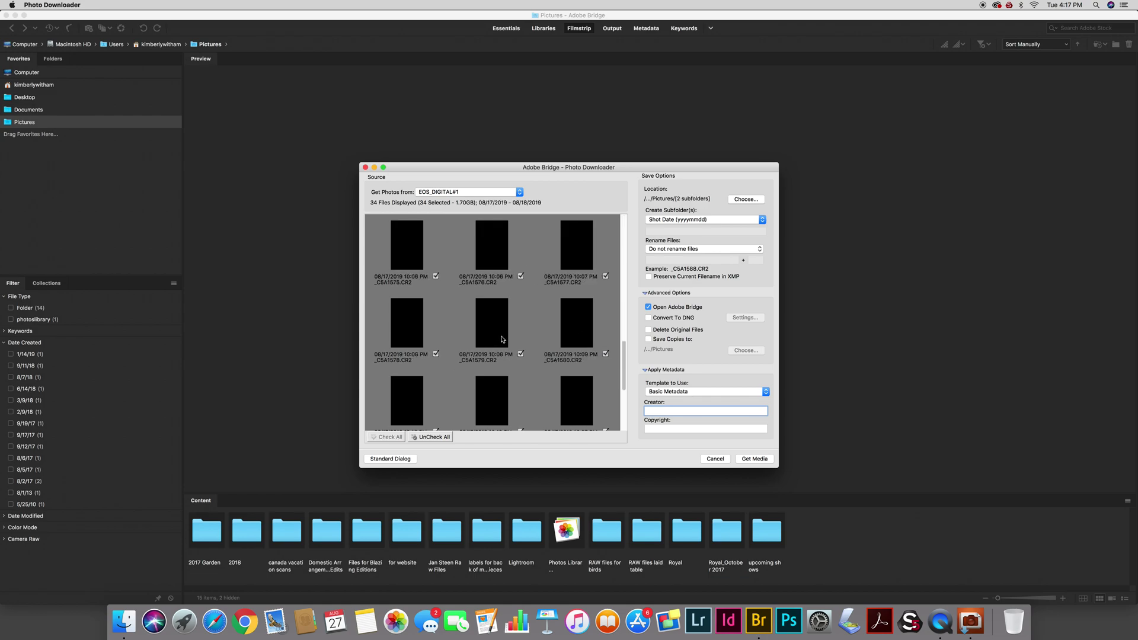
scroll(501, 339, "down", 3)
scroll(502, 340, "up", 6)
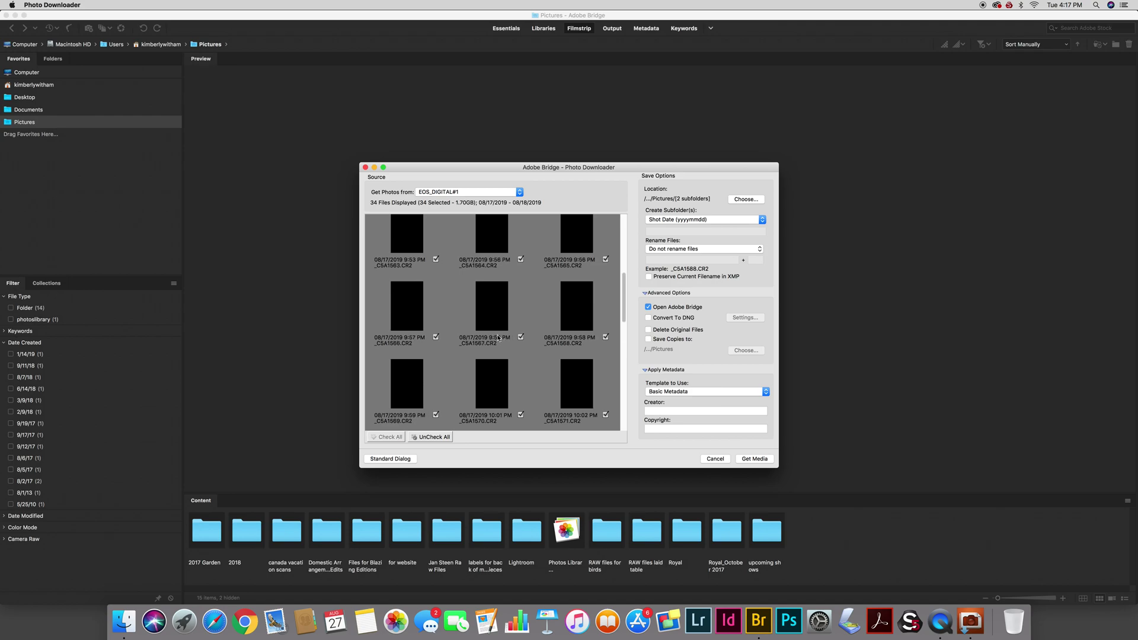
scroll(502, 320, "up", 2)
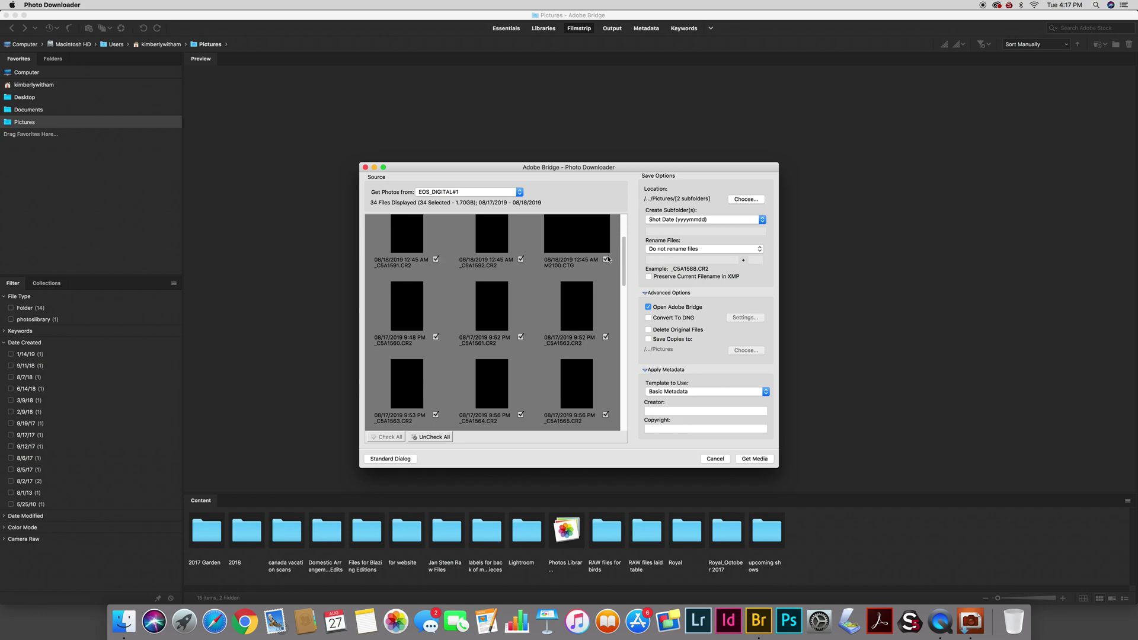
- Untick several files, then use Uncheck All so none of the 34 files are selected
left_click(606, 259)
left_click(521, 275)
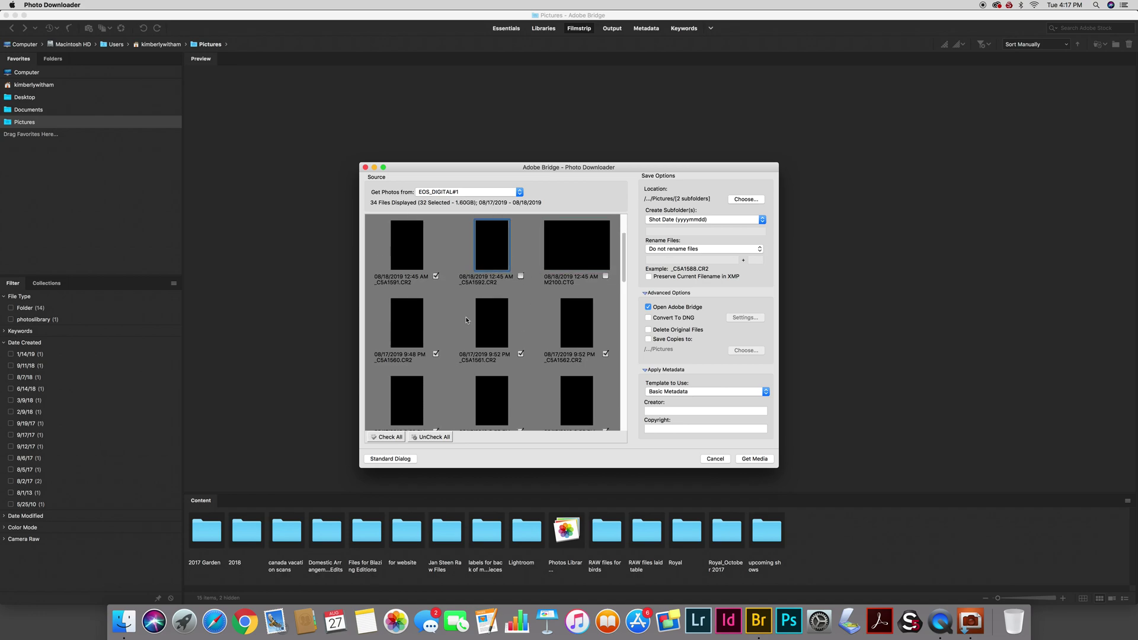
left_click(436, 354)
left_click(520, 354)
left_click(606, 354)
scroll(524, 318, "down", 2)
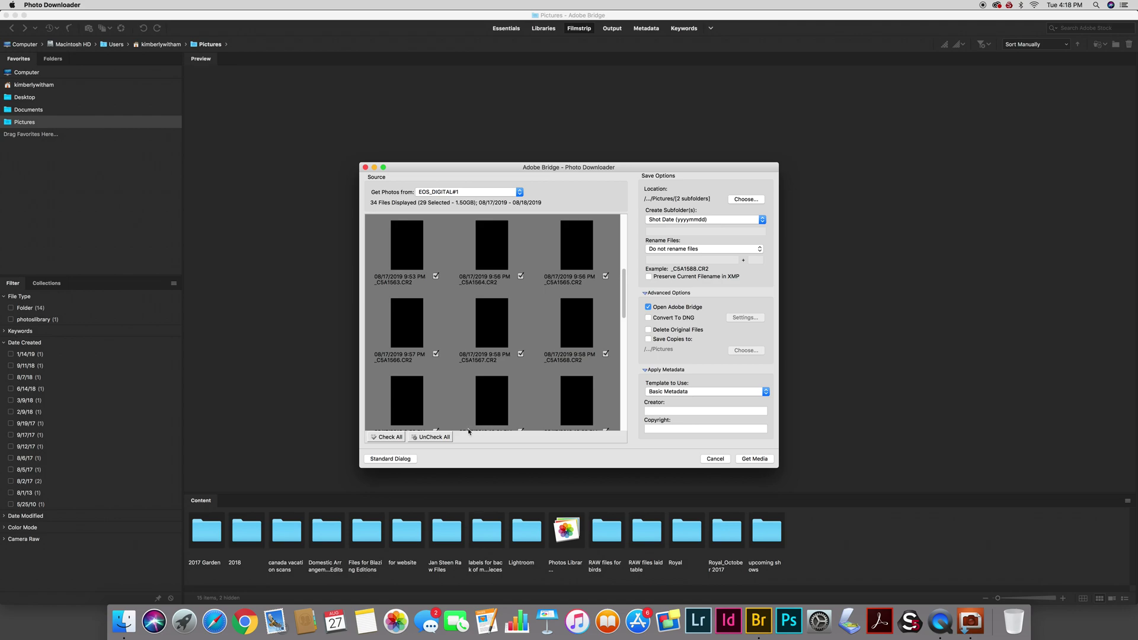
left_click(436, 438)
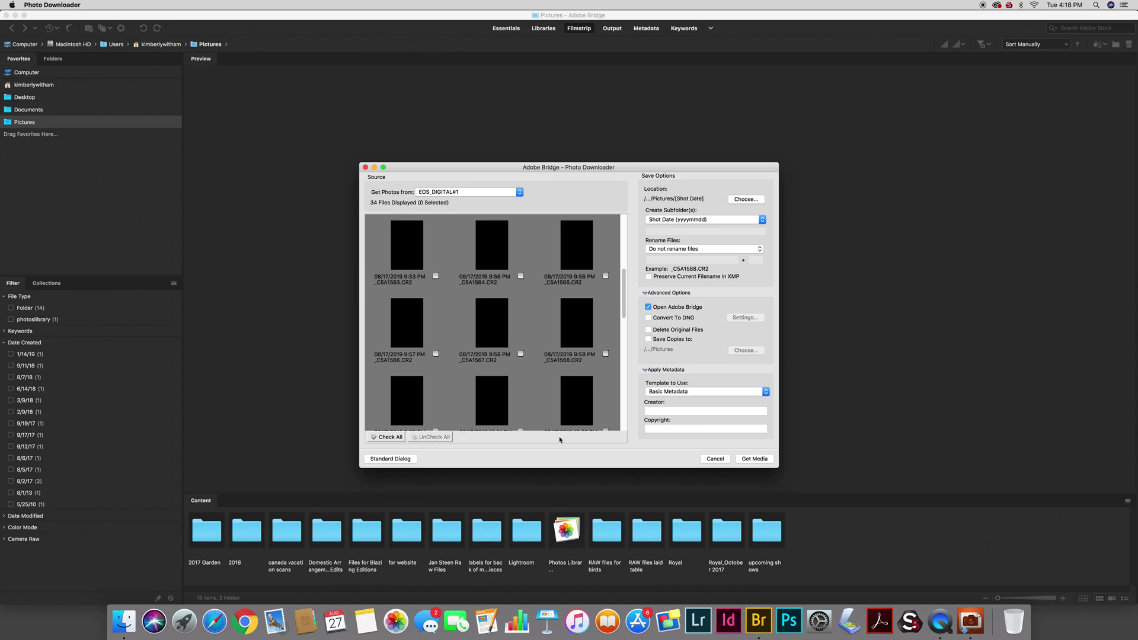
left_click(520, 354)
left_click(435, 354)
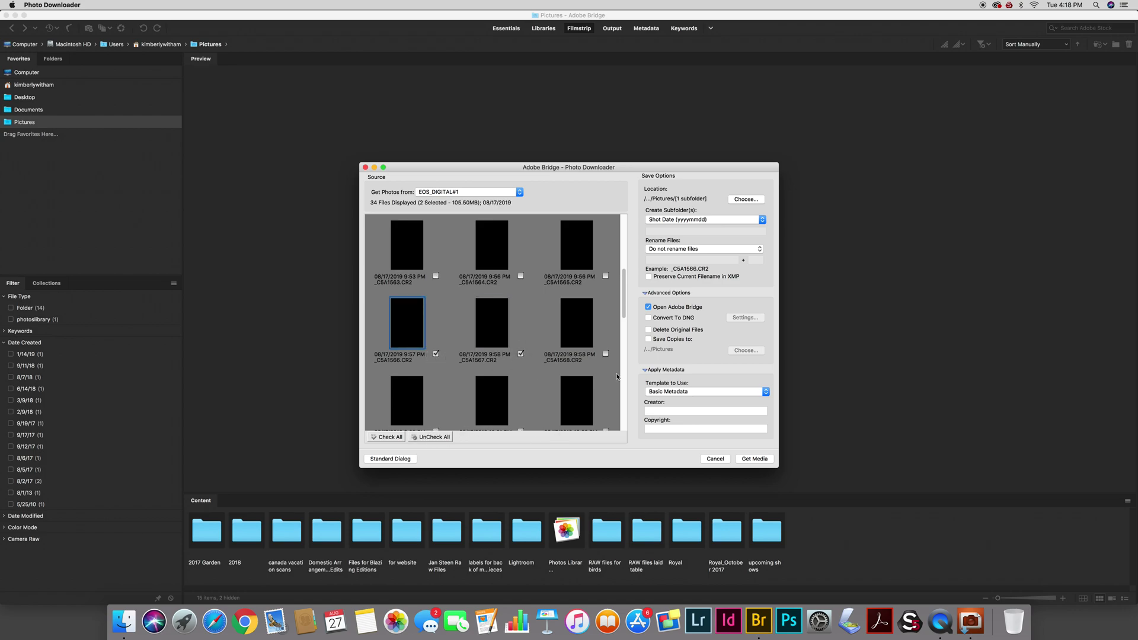
left_click(390, 438)
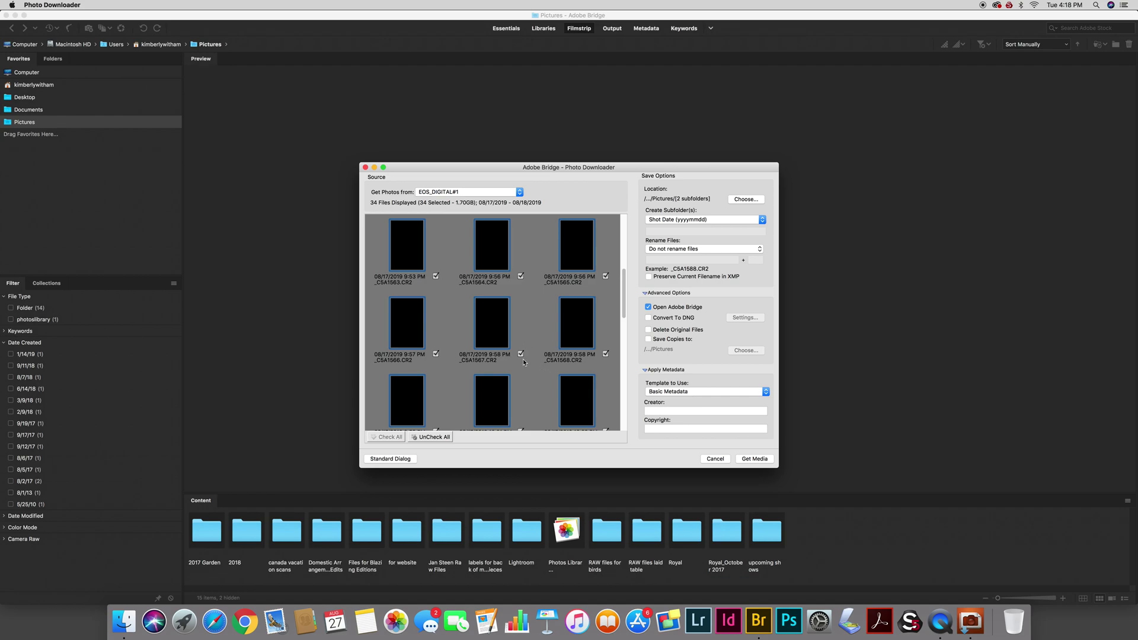
left_click(429, 437)
- Tick only _C5A1572.CR2, _C5A1573.CR2 and _C5A1574.CR2 for download
scroll(552, 334, "down", 5)
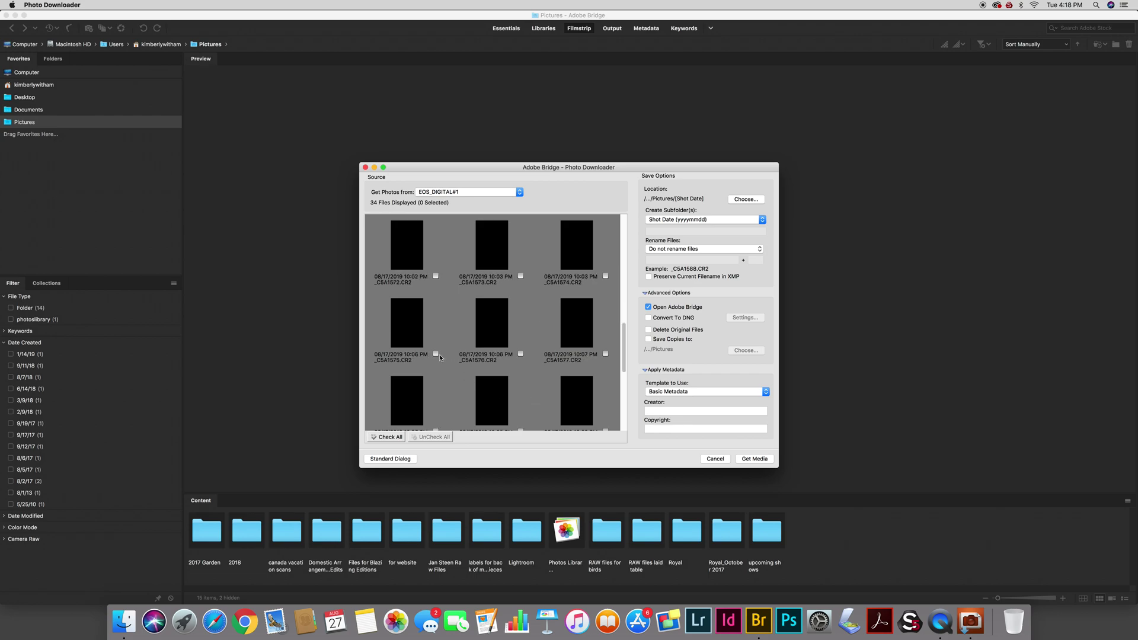
left_click(436, 276)
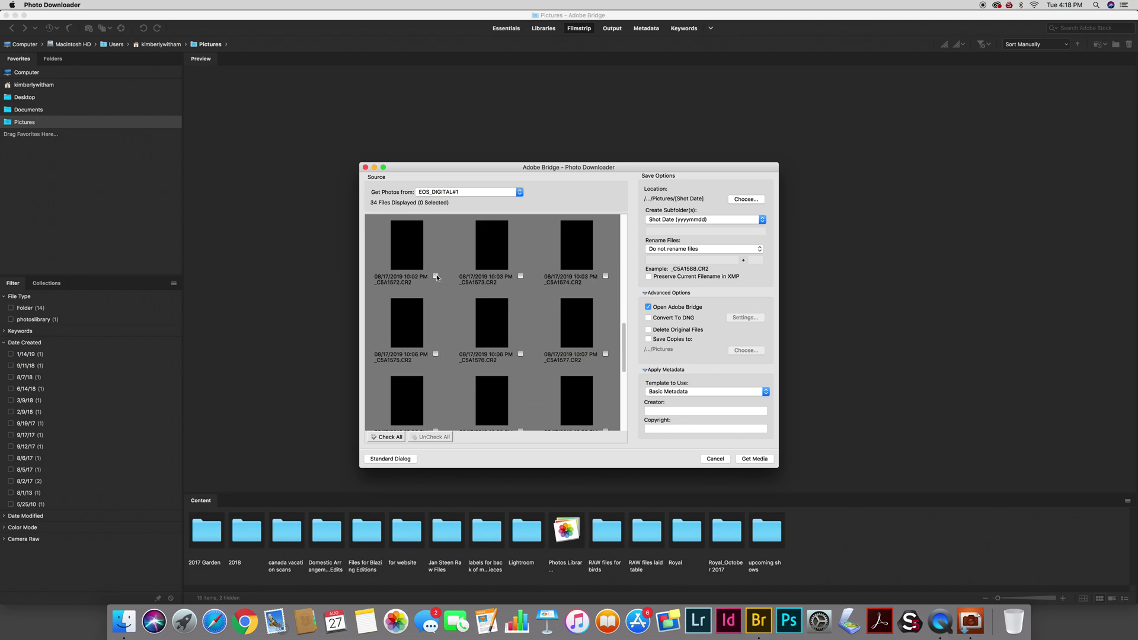
left_click(521, 276)
left_click(605, 276)
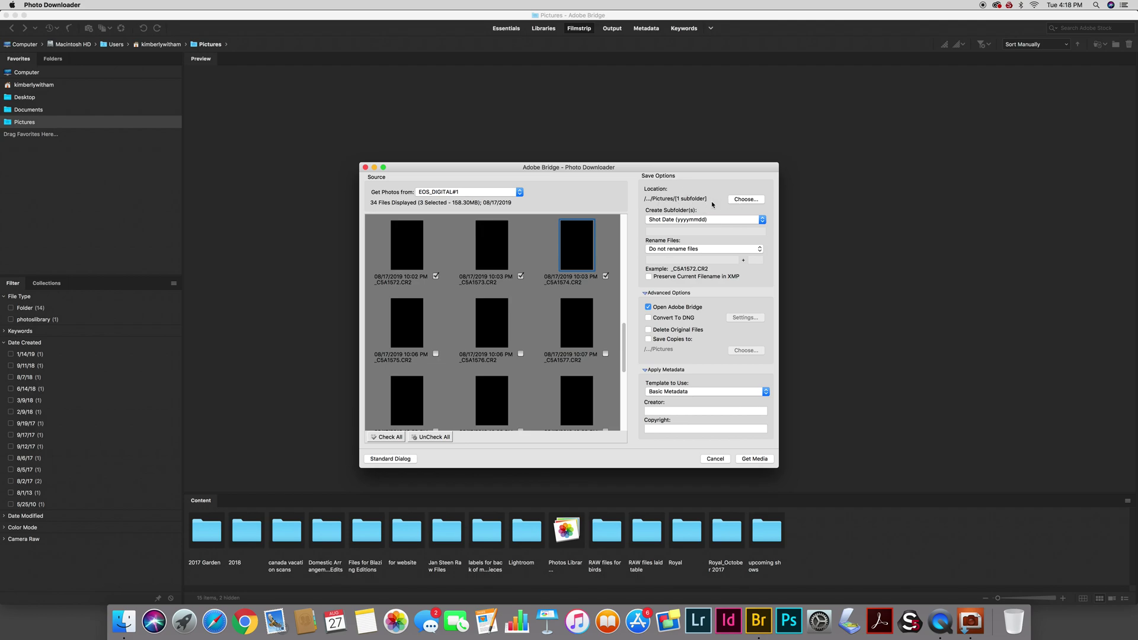
- Create a 'demonstration' folder on the Desktop and set it as the download location
left_click(743, 200)
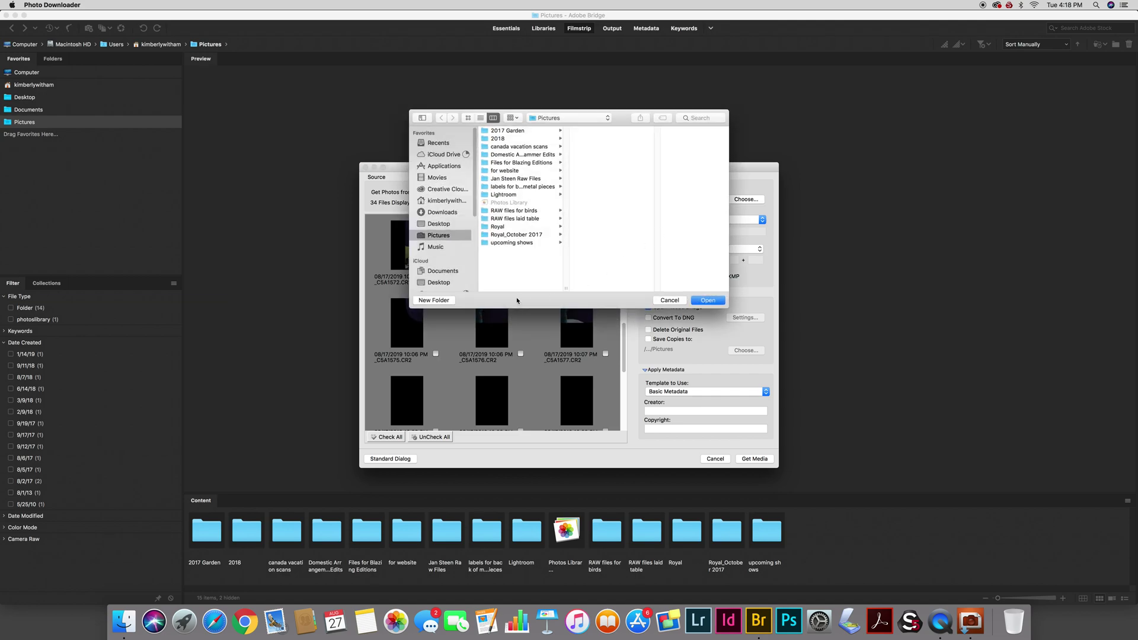
left_click(437, 224)
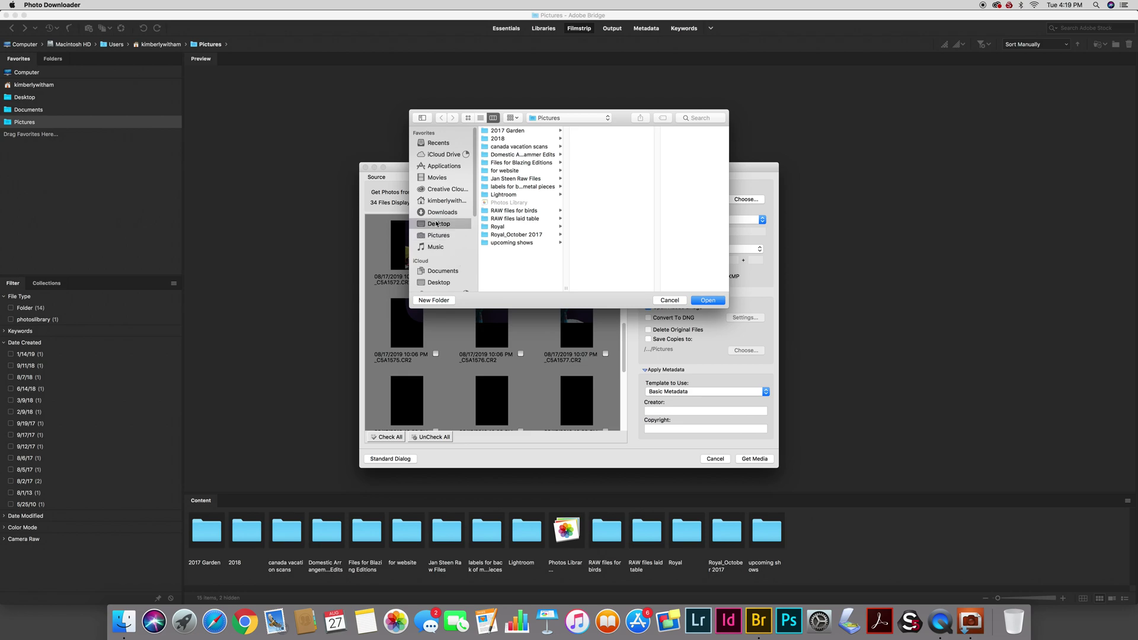
left_click(426, 300)
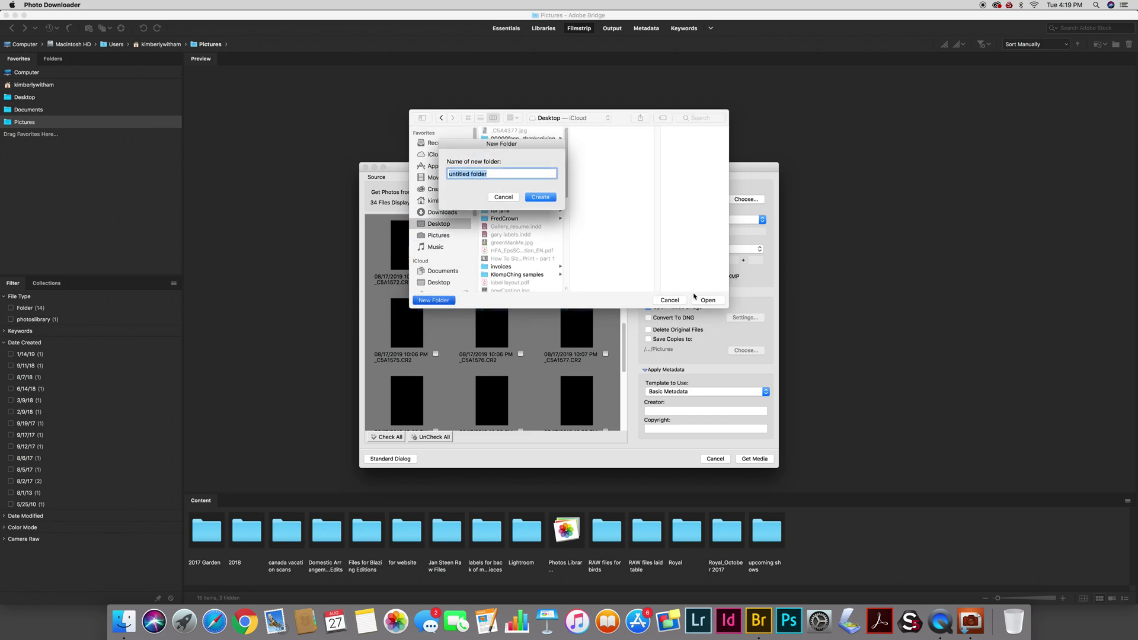
type("demonstration")
key("Return")
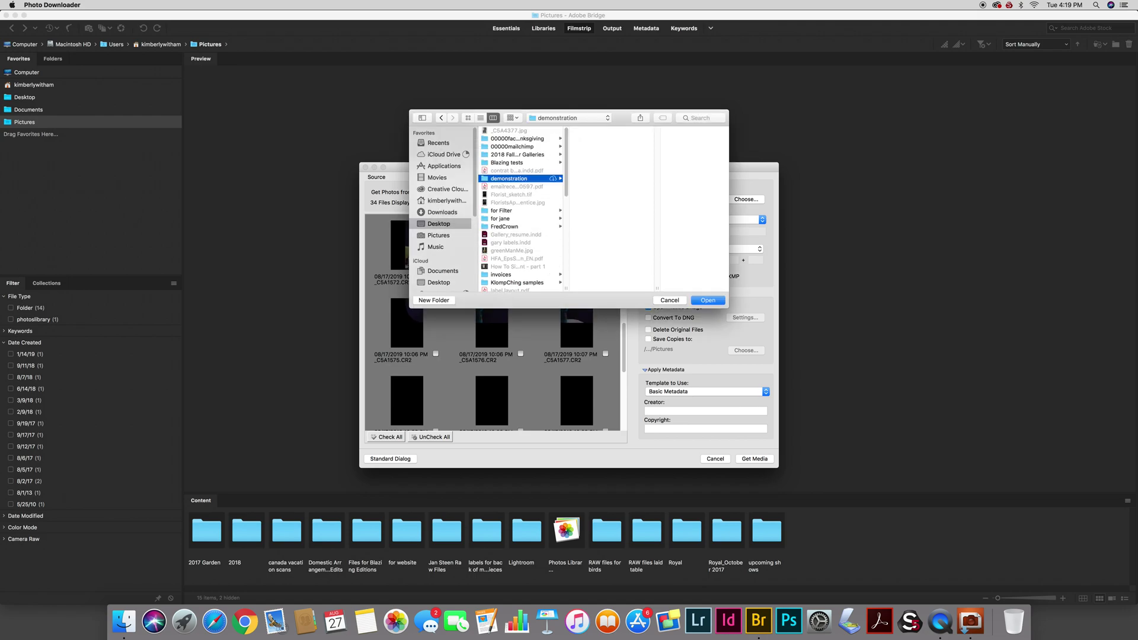
key("Return")
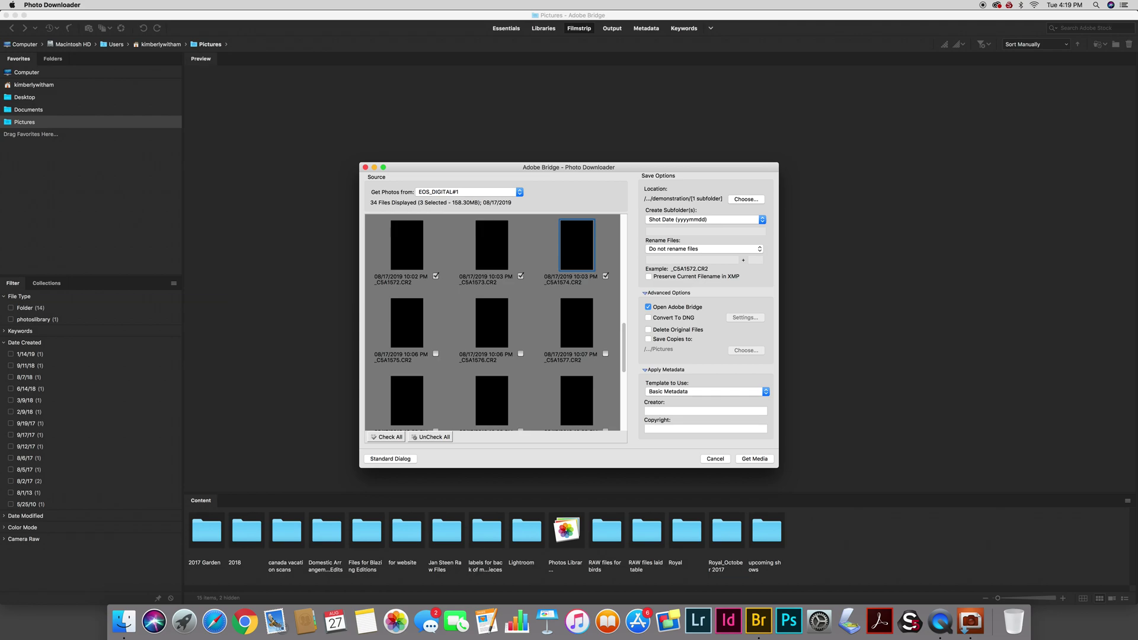
- Set Create Subfolder(s) to None
key("space")
key("Up")
key("Up")
key("Up")
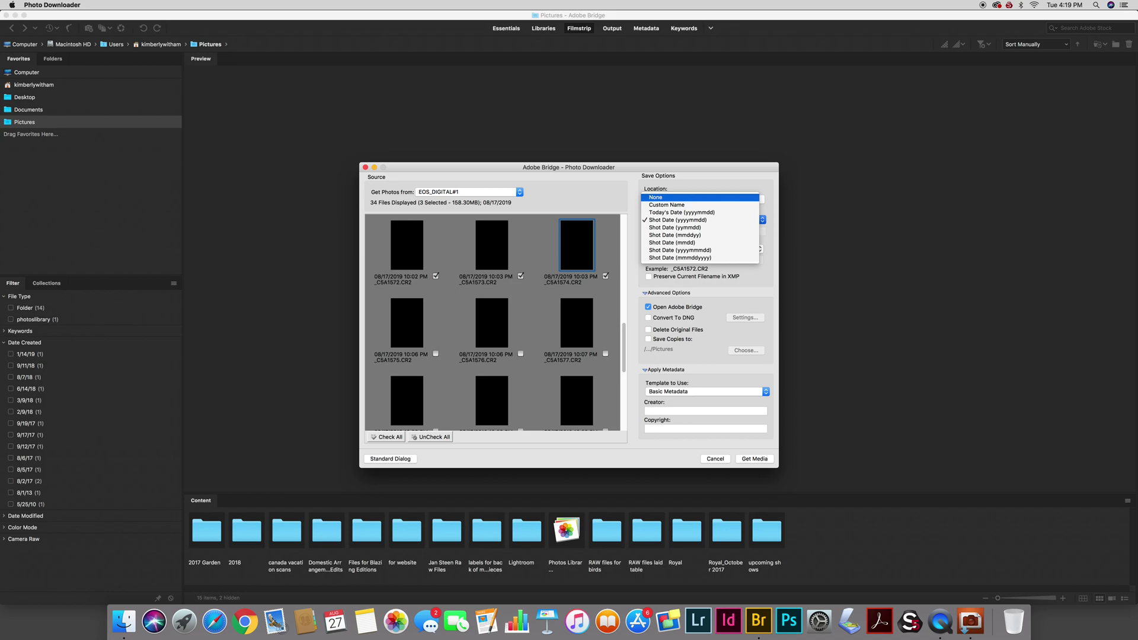
key("Return")
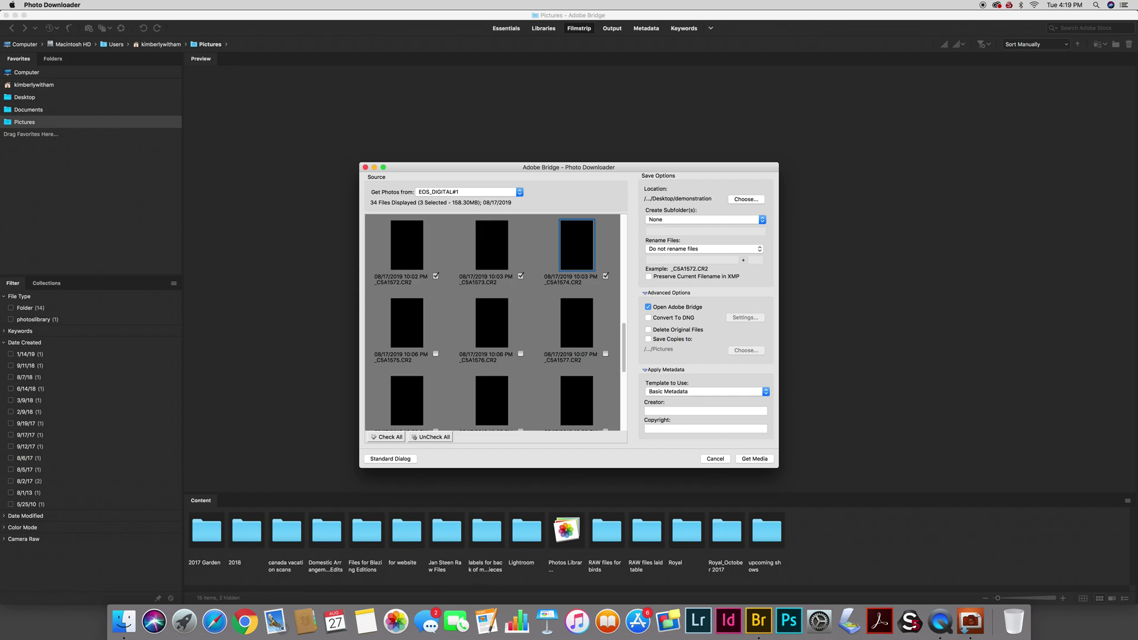
- Set Rename Files to Custom Name with the name 'test', giving test_0001.CR2
left_click(705, 249)
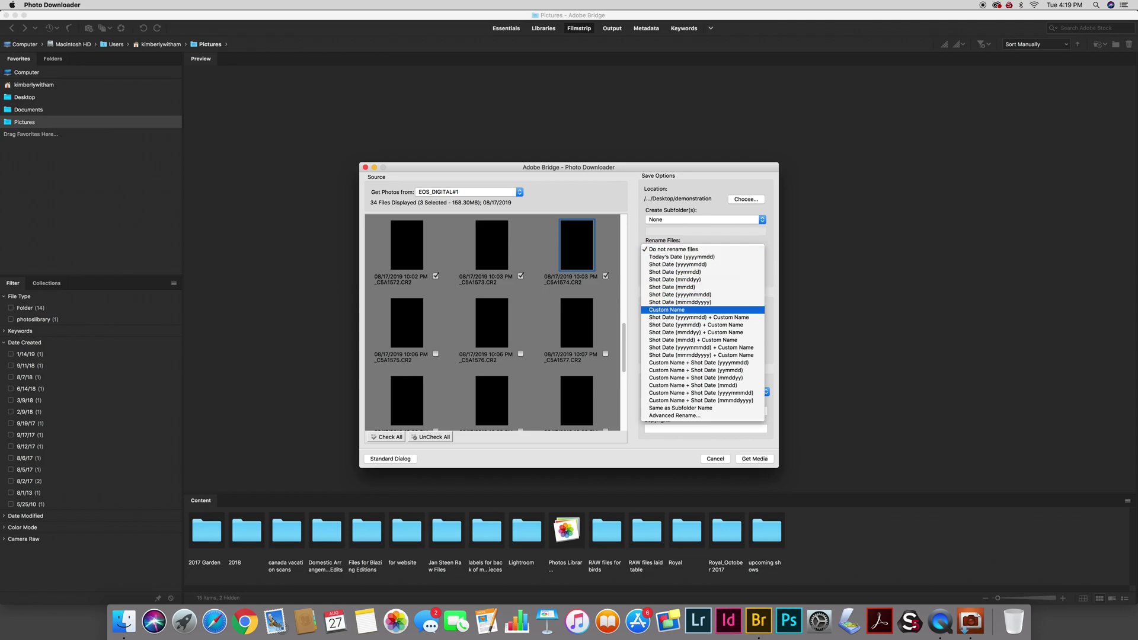
left_click(667, 309)
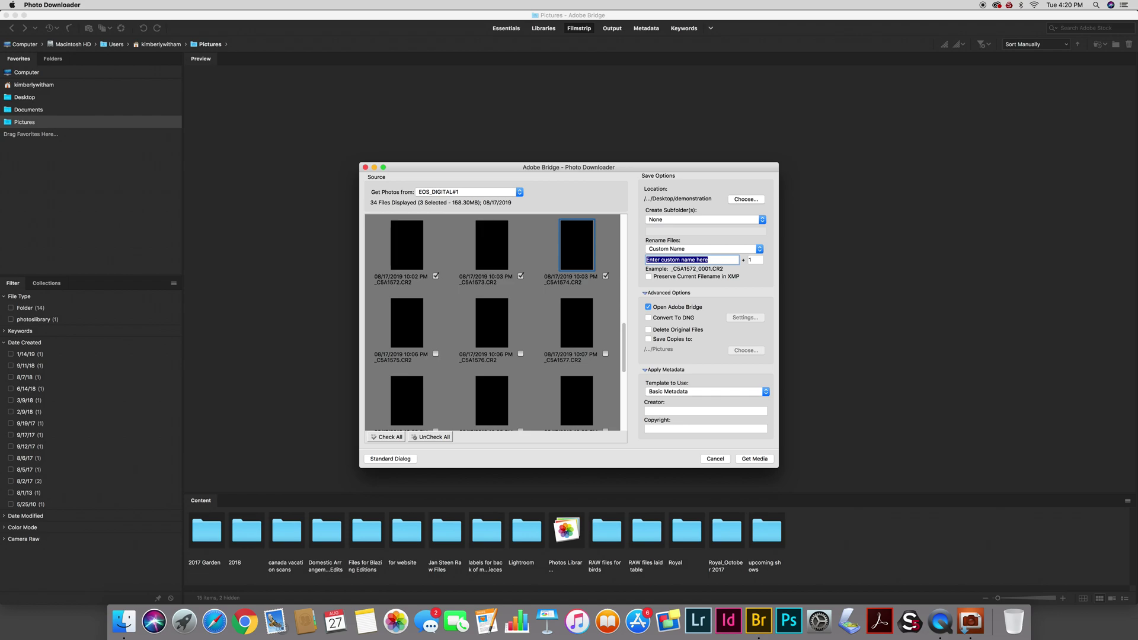
type("test")
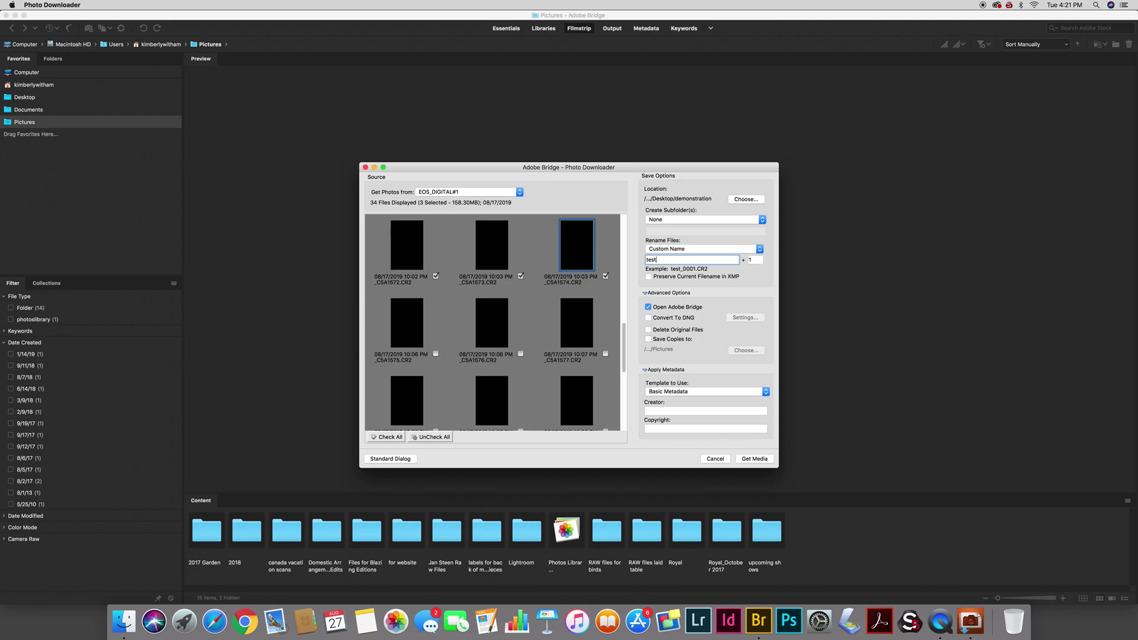
- Enable Convert To DNG and enter the photographer's name as Creator and Copyright
left_click(648, 318)
left_click(706, 410)
type("Kimberly Witham")
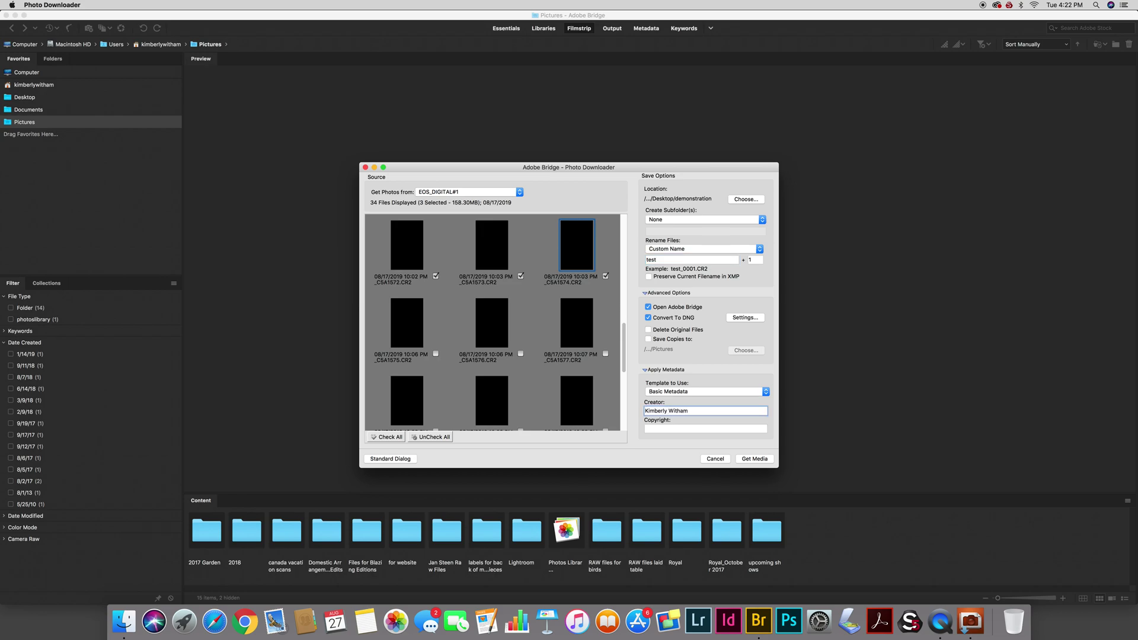
left_click(706, 429)
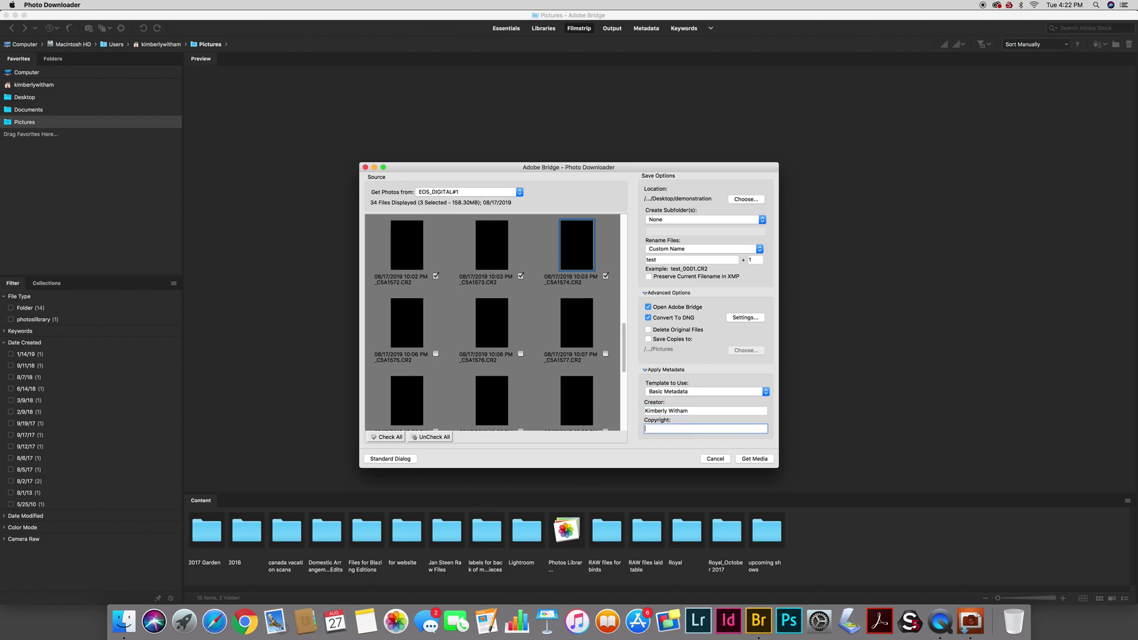
type("Kimberly Witham")
- Run Get Media to copy and convert the three images into test_0001–0003.dng
key("Return")
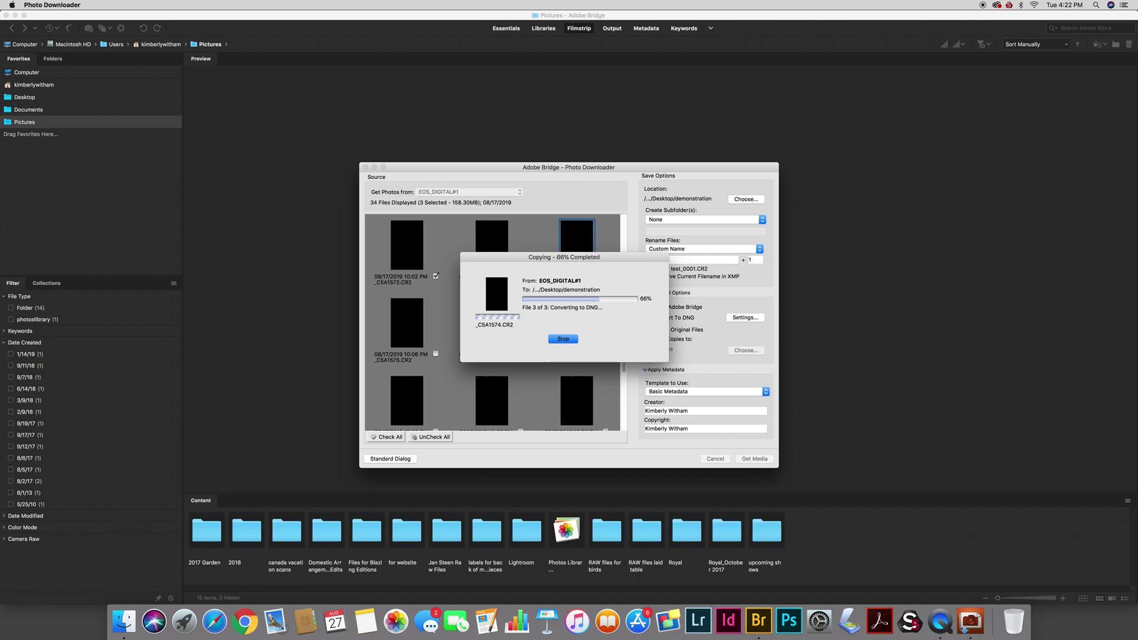
key("Return")
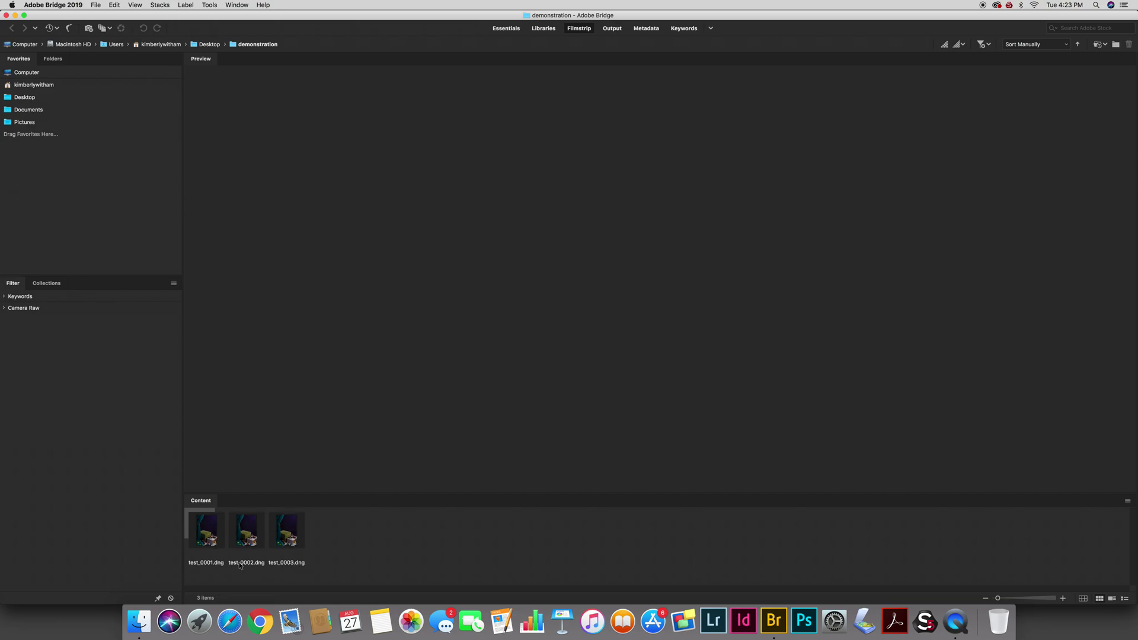
- Preview test_0001.dng and then test_0002.dng in the Content panel
left_click(209, 538)
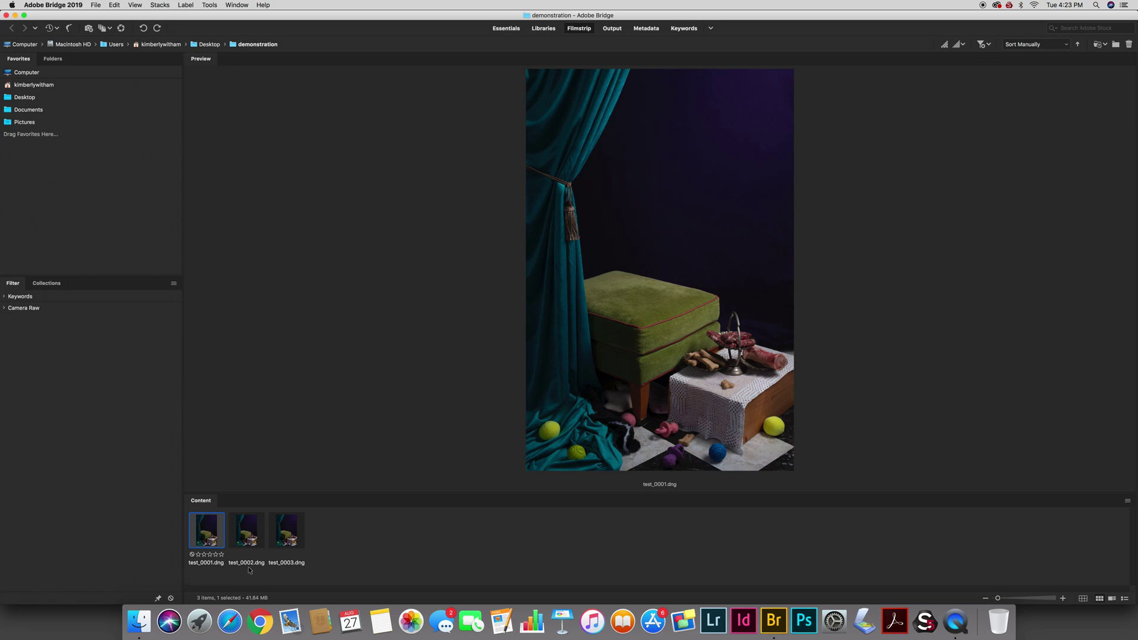
left_click(246, 537)
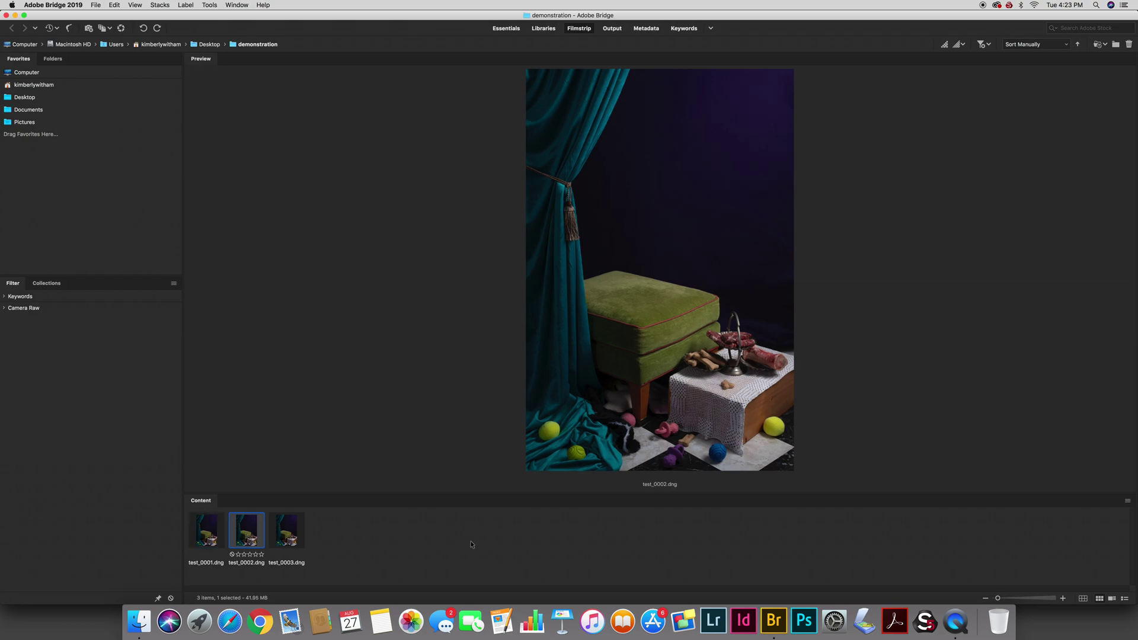